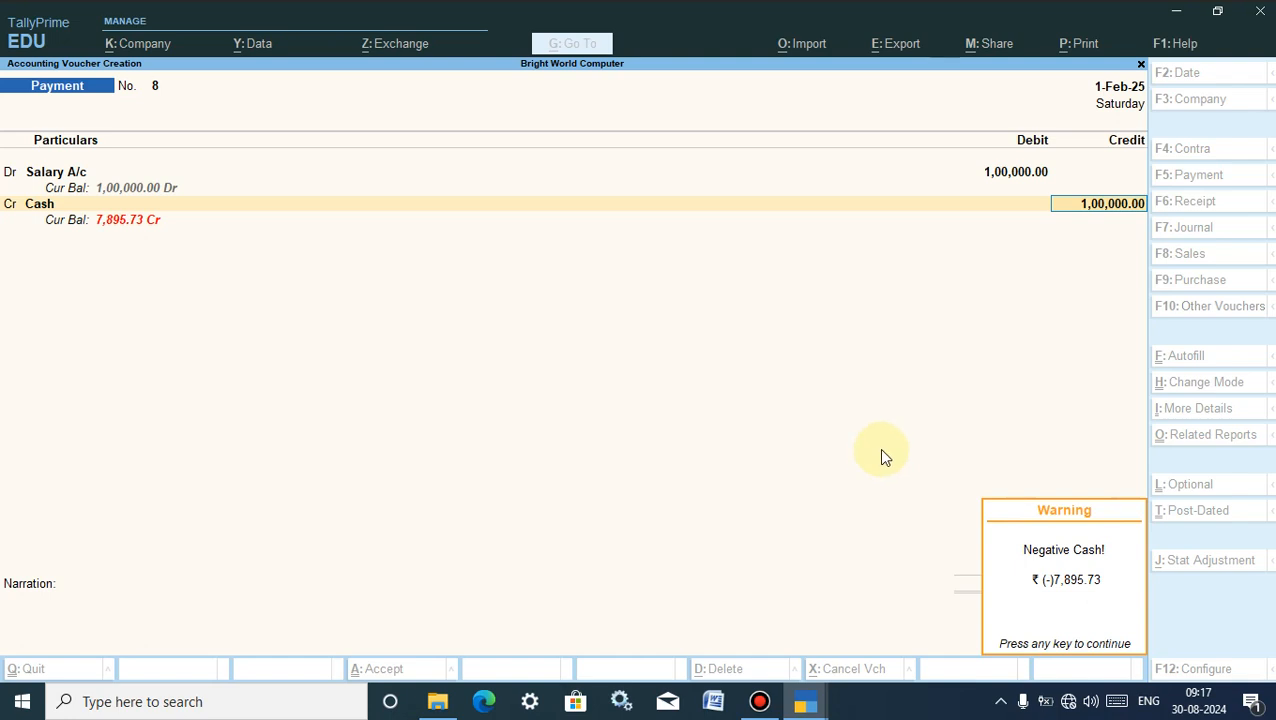
- Minimize TallyPrime and refresh the Windows desktop
click(1176, 11)
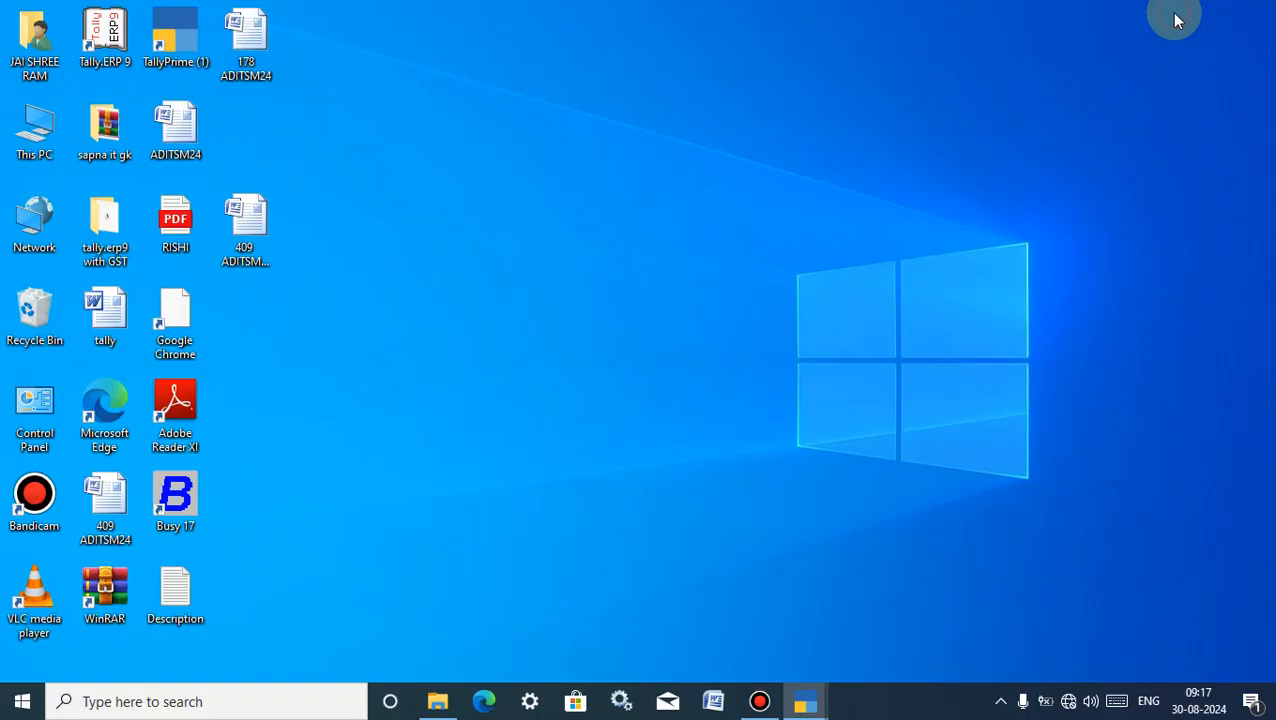
right_click(677, 300)
click(712, 350)
right_click(555, 253)
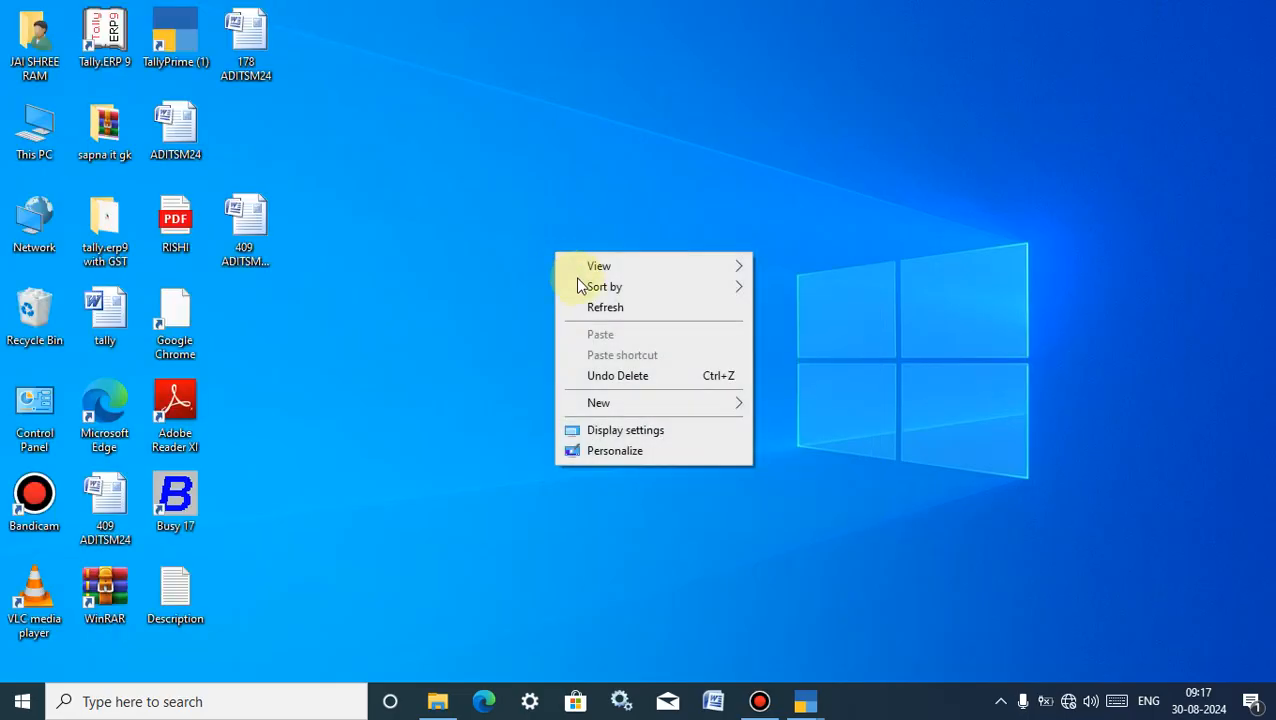
click(594, 307)
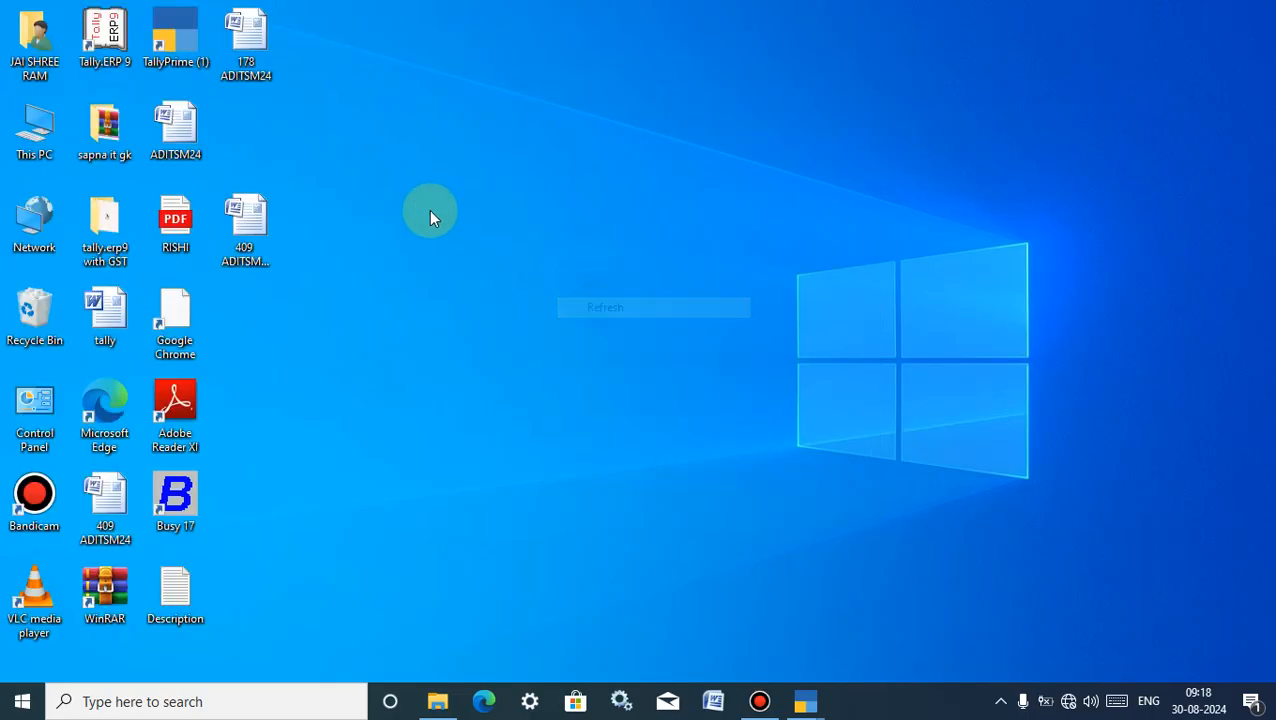
click(195, 39)
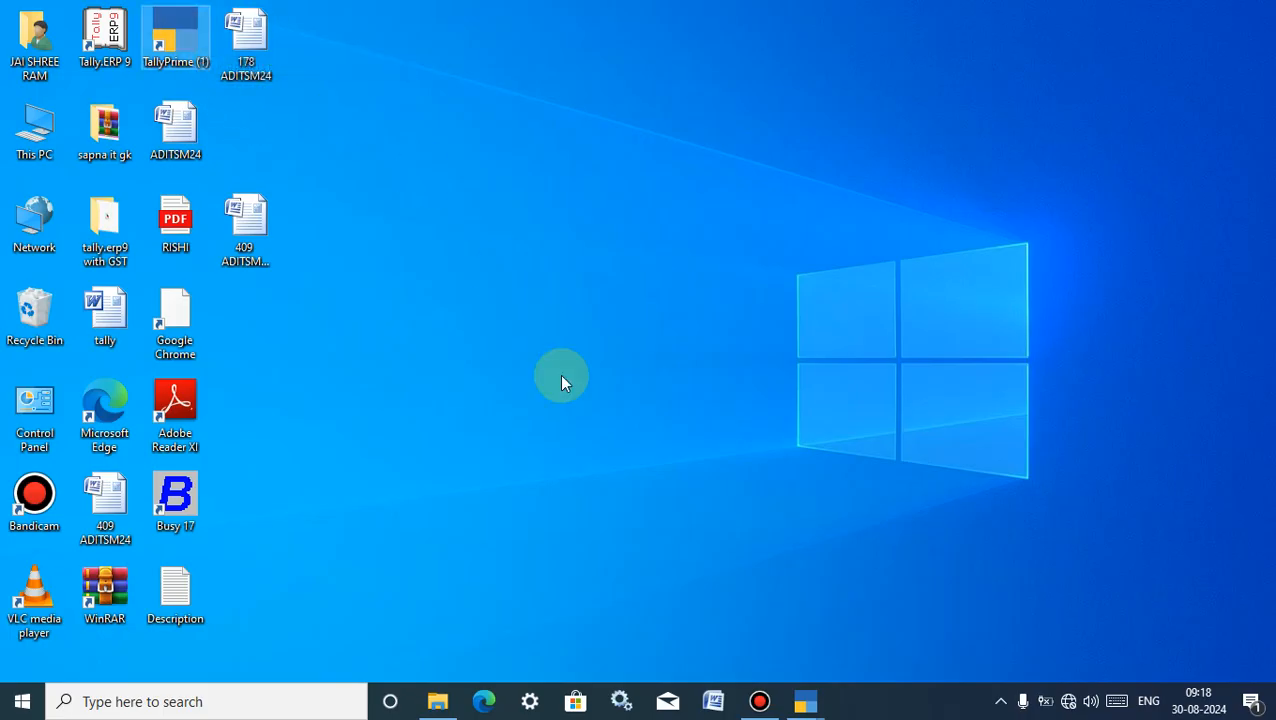
- Switch back to TallyPrime and open accounting voucher creation for a payment from the Gateway of Tally
click(805, 701)
click(735, 655)
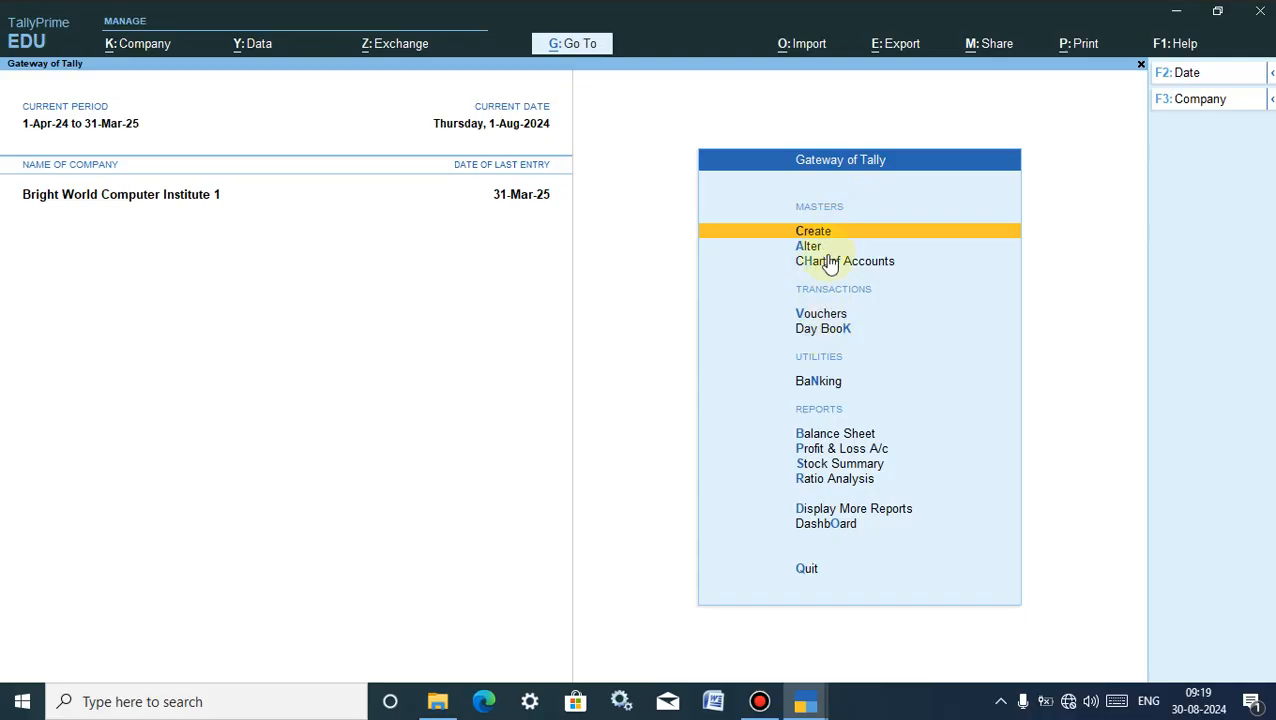
click(815, 320)
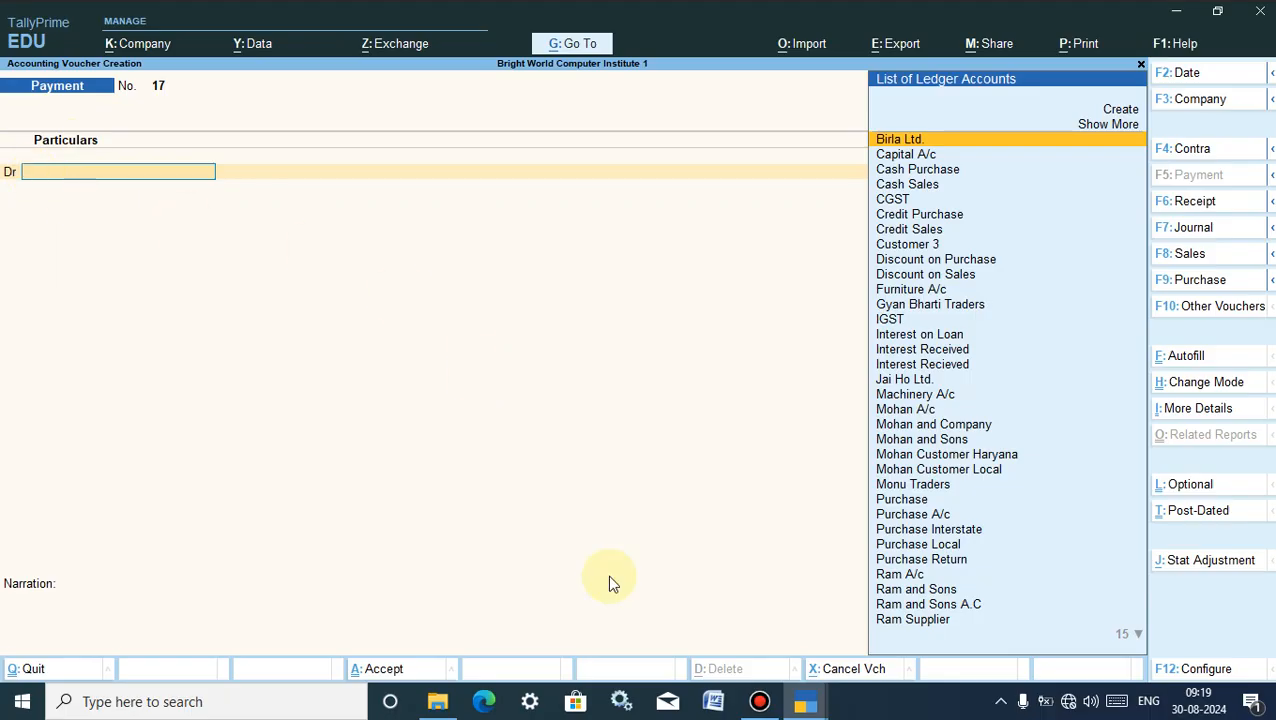
- Turn on Show more configurations in the payment voucher configuration and return to the voucher without quitting it
click(1203, 669)
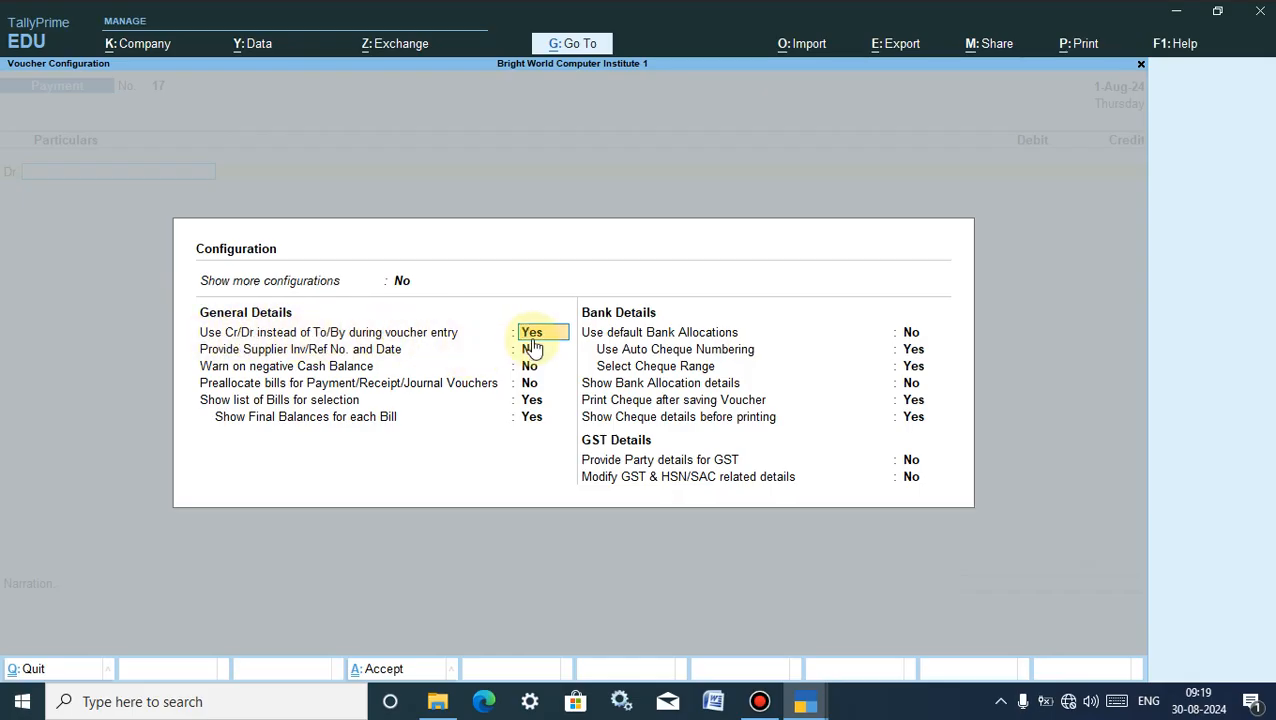
click(399, 280)
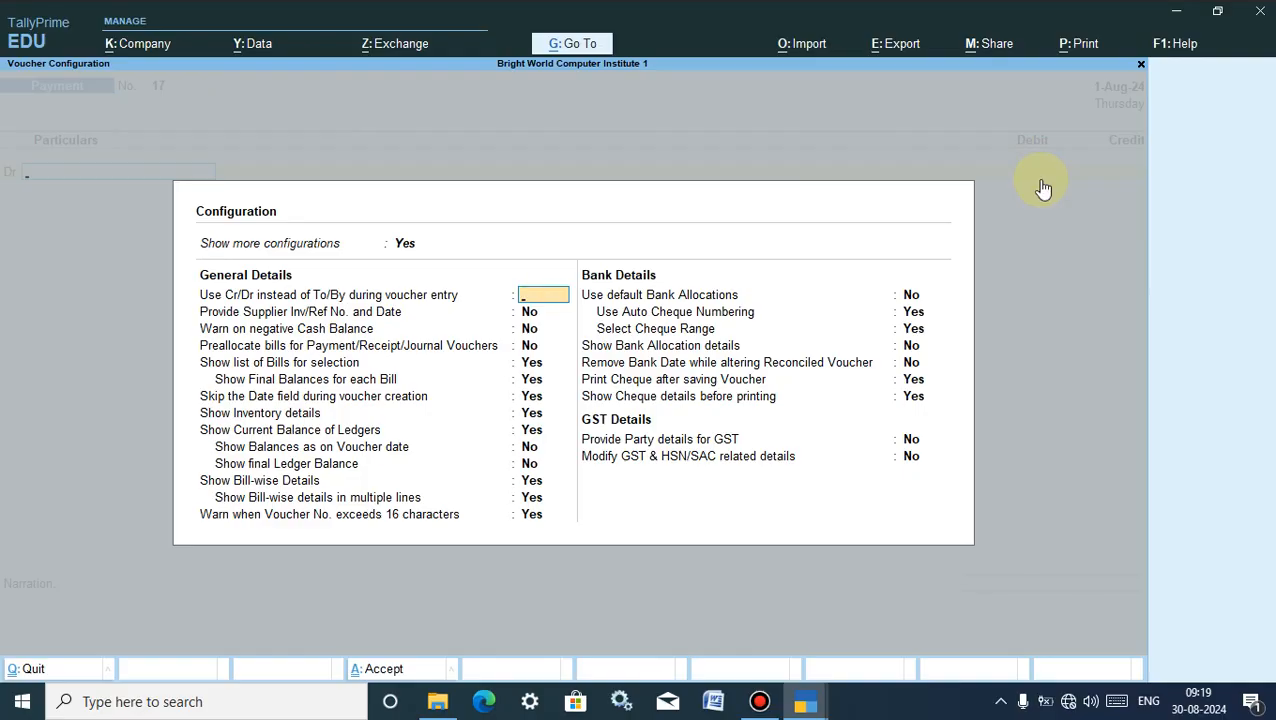
key(Escape)
key(Escape)
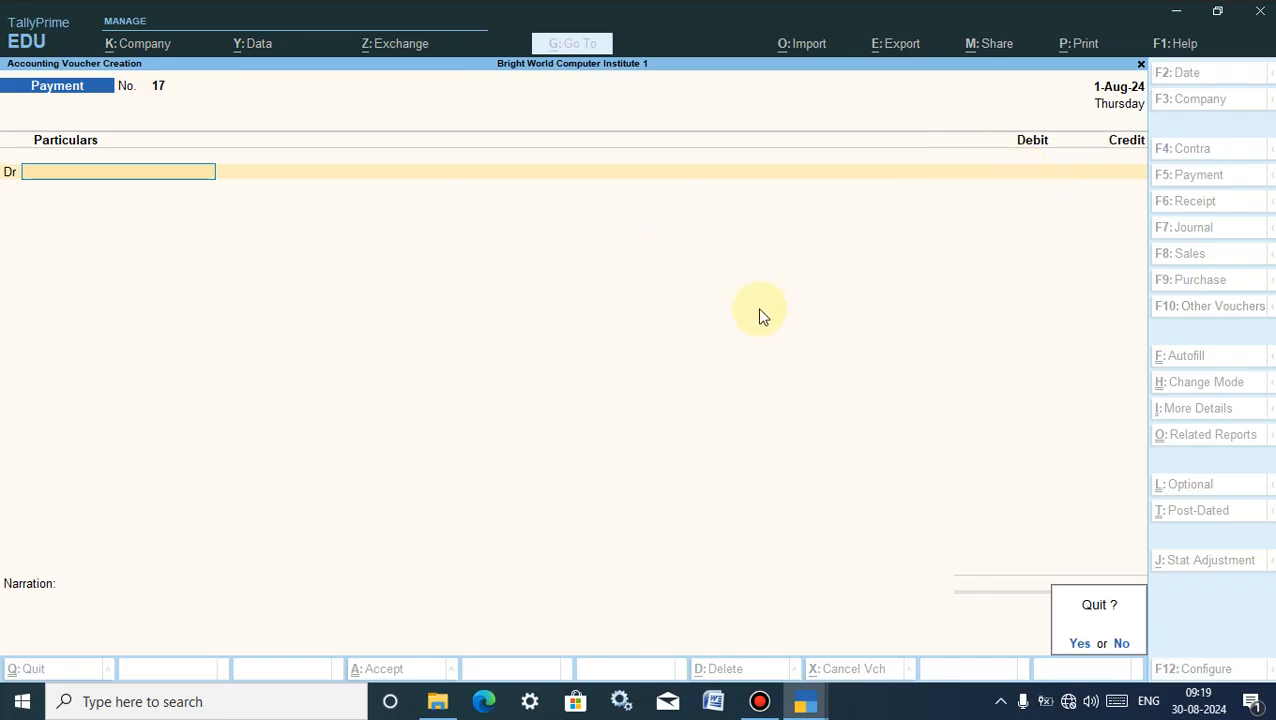
key(n)
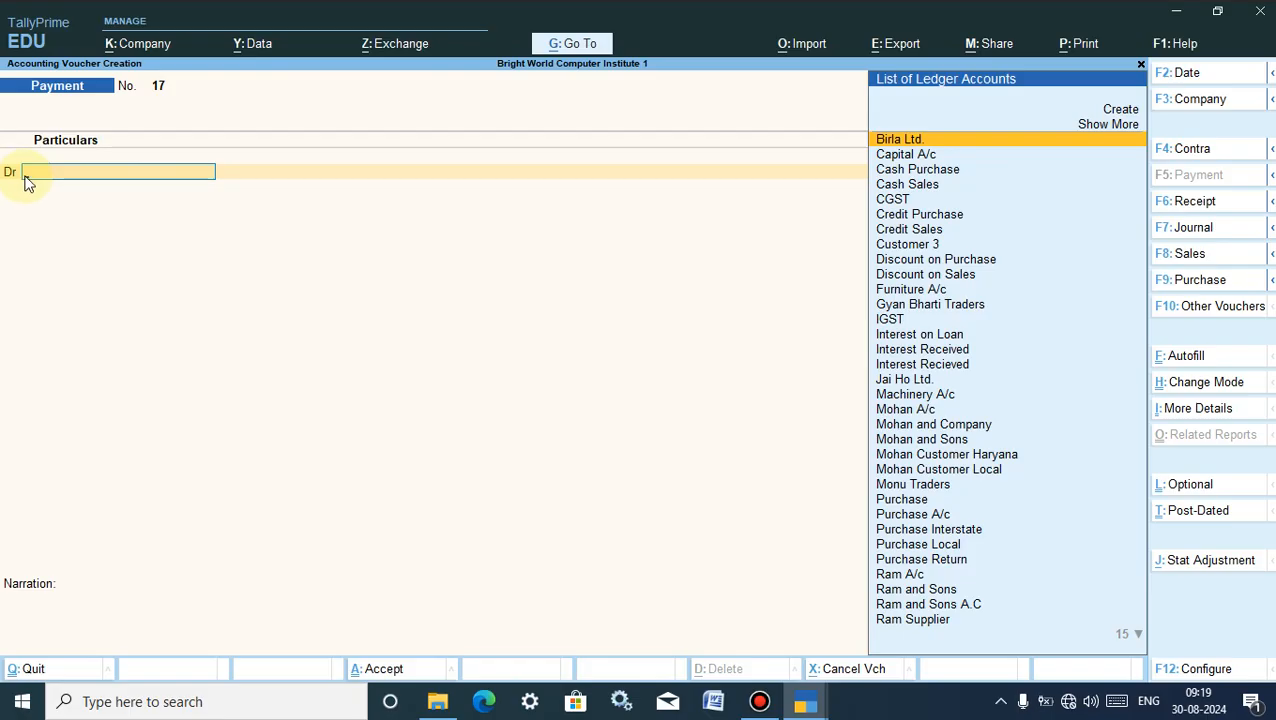
- Debit Salary A/c with 10,00,000 and credit Cash with the same amount in the payment voucher
text(S)
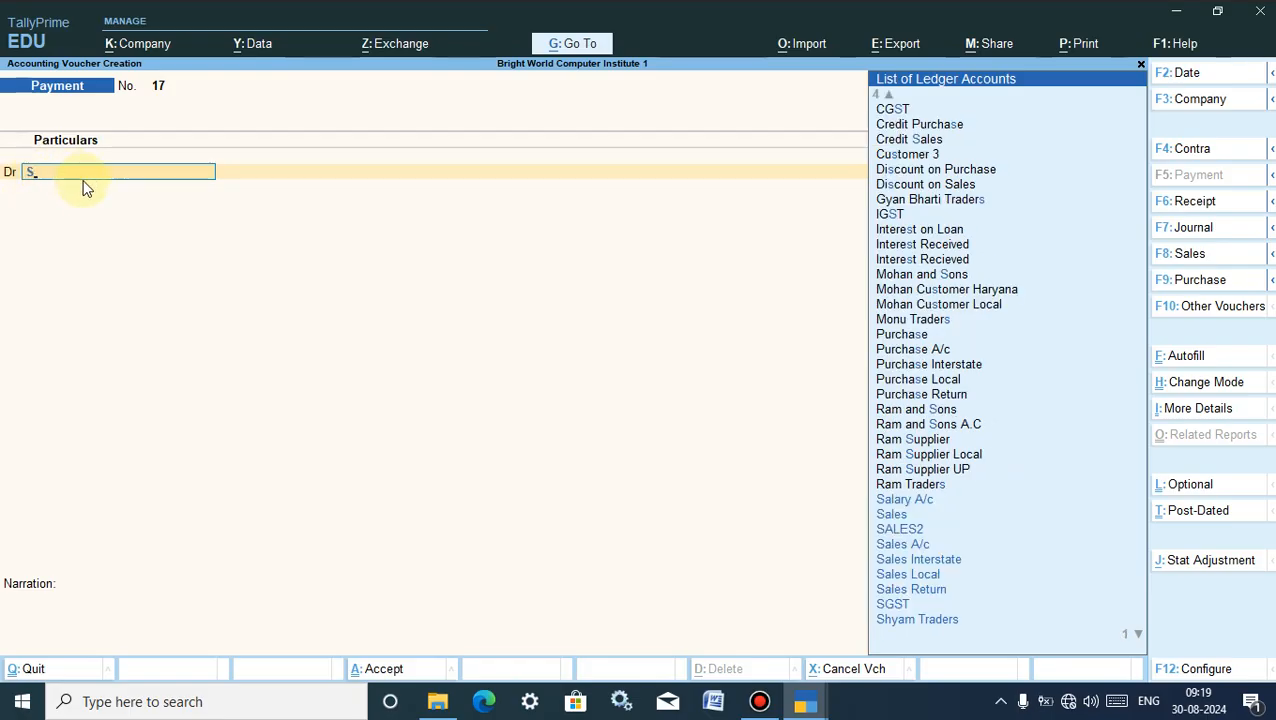
click(890, 499)
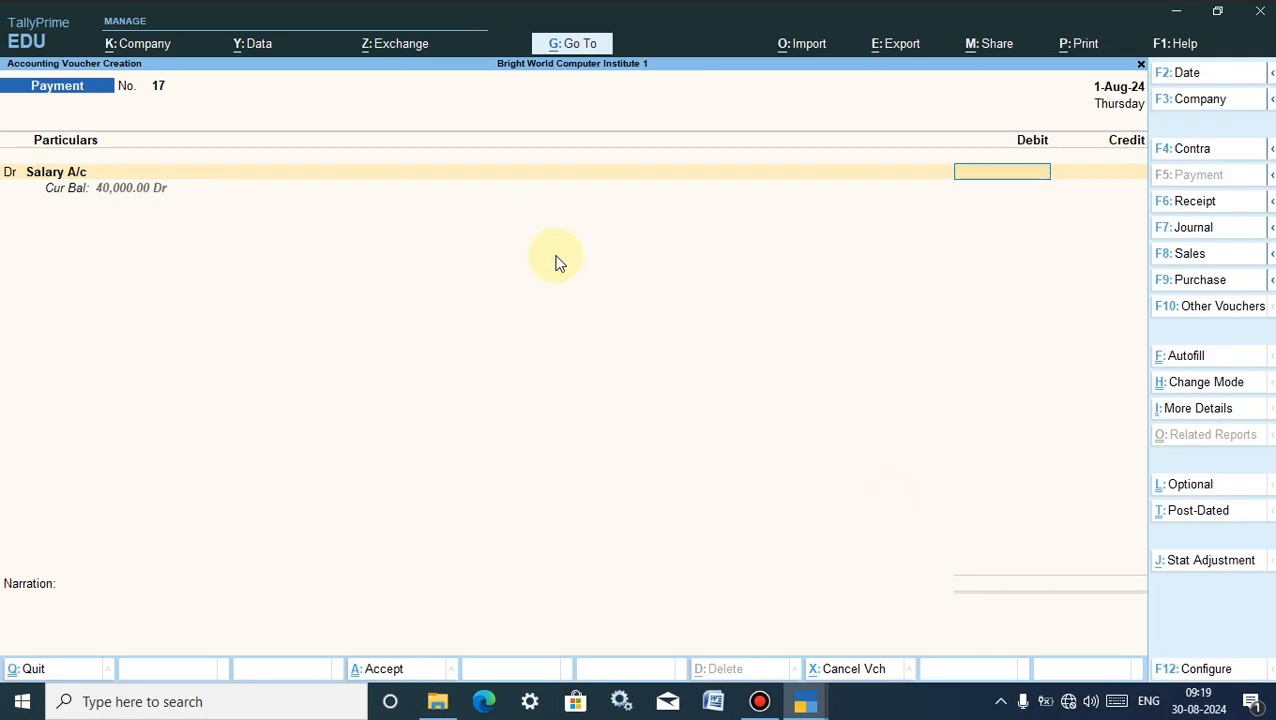
text(1000000)
key(Return)
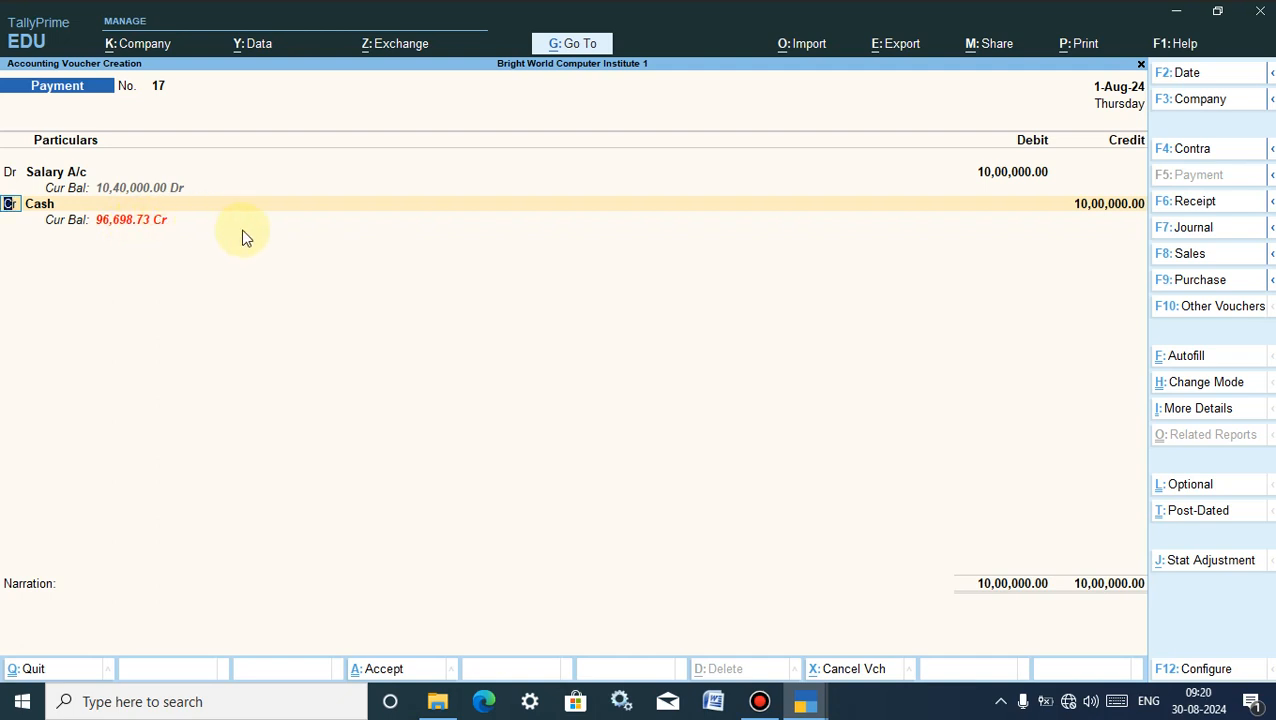
- Change the Salary A/c debit amount to 1,00,000
click(1033, 175)
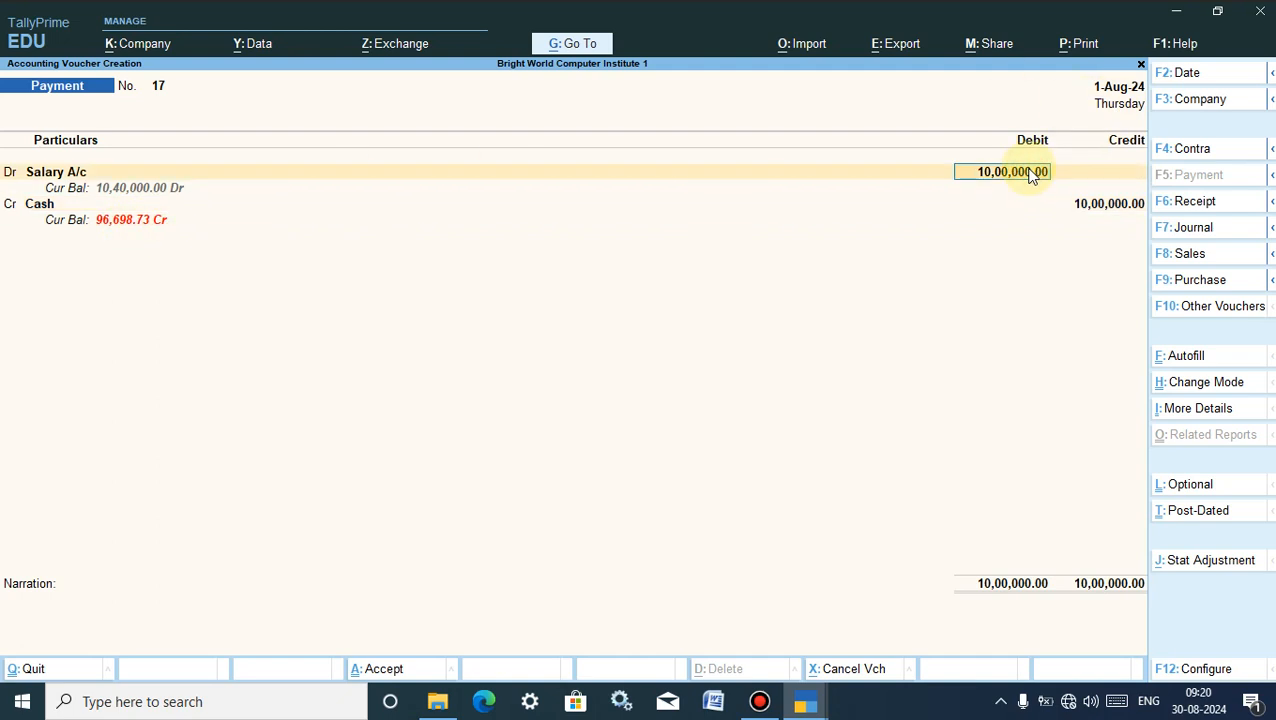
text(10)
key(Return)
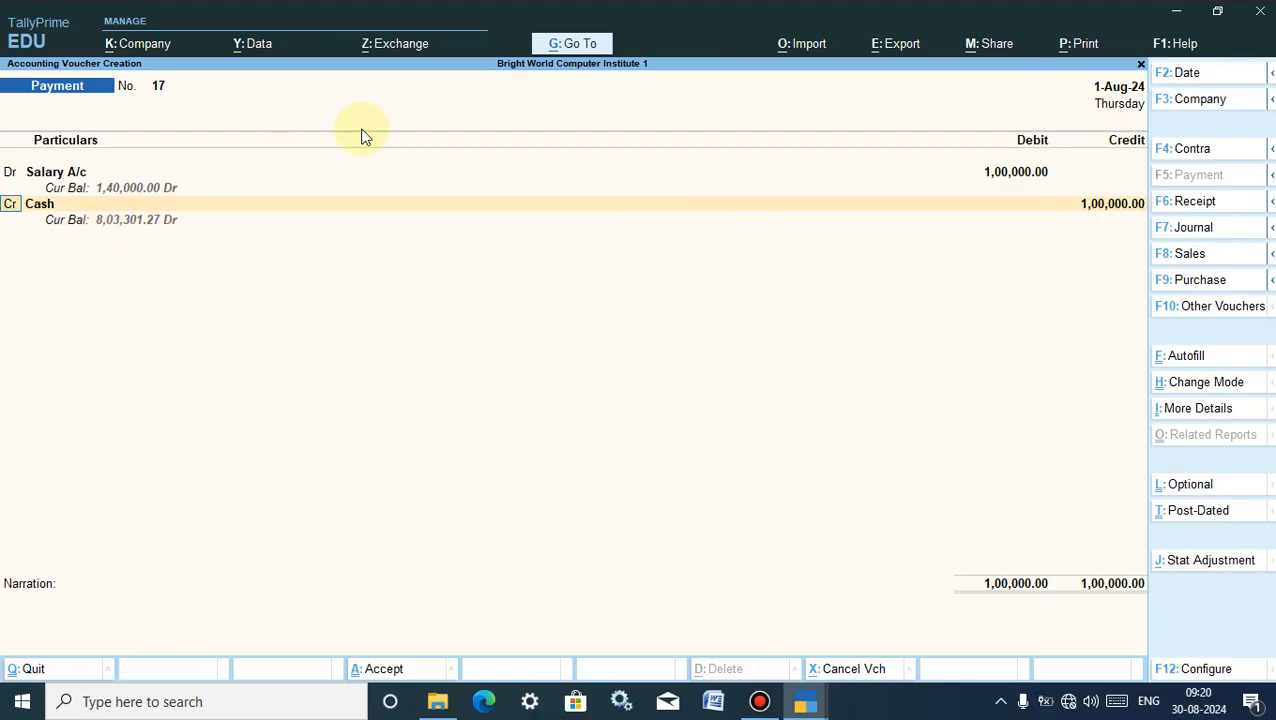
- Set the Salary A/c debit amount to 10,00,000
click(1013, 178)
text(10)
text(00,)
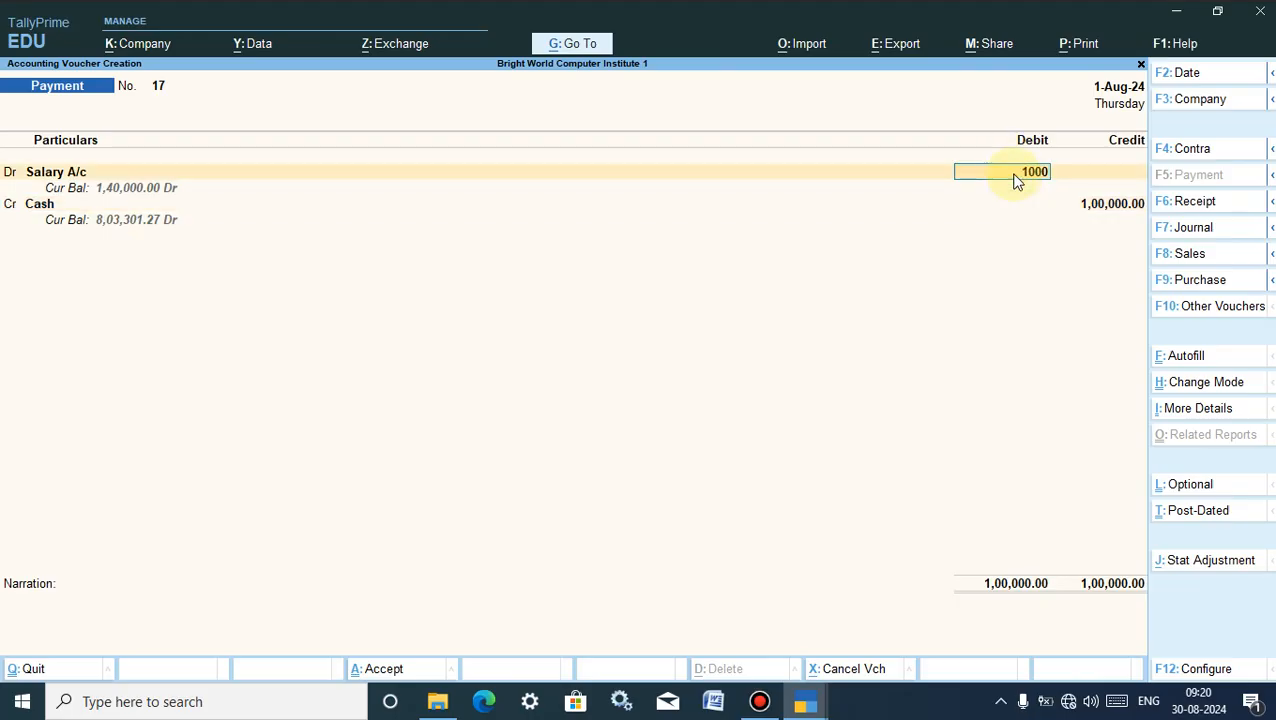
text(000)
key(Return)
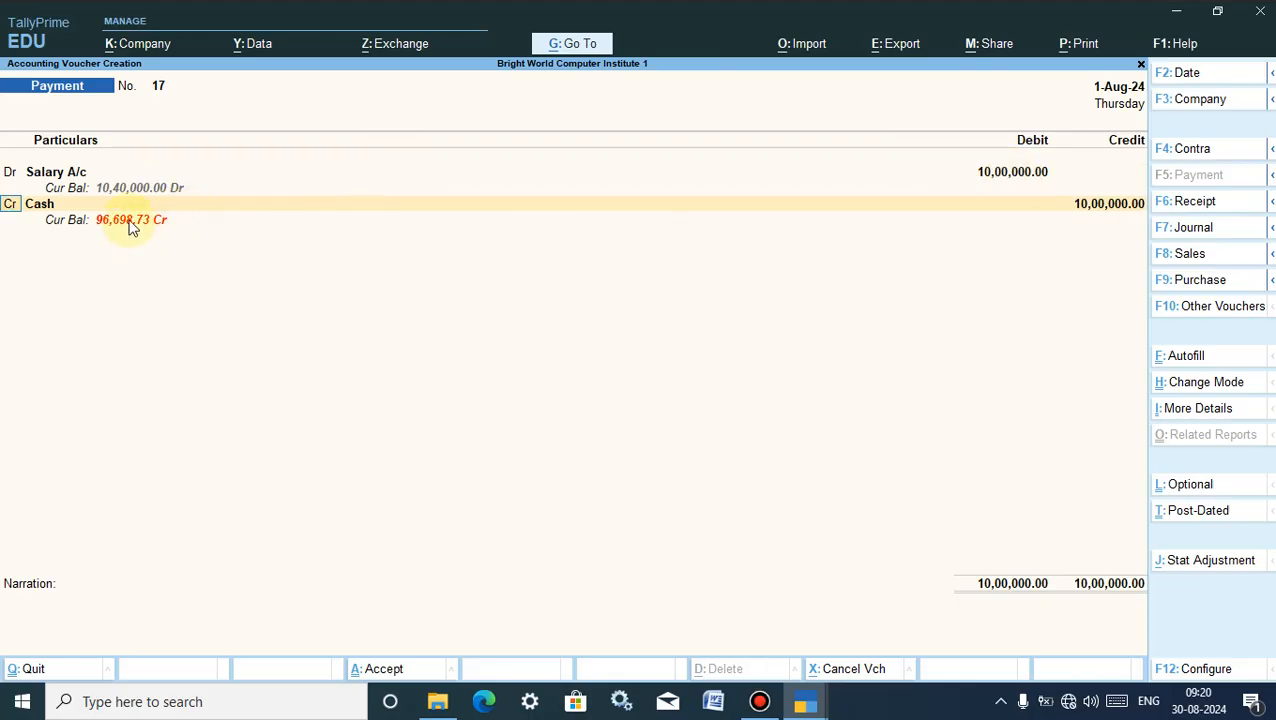
- Confirm the Cash credit line, leave the narration blank and decline to accept the voucher
key(Return)
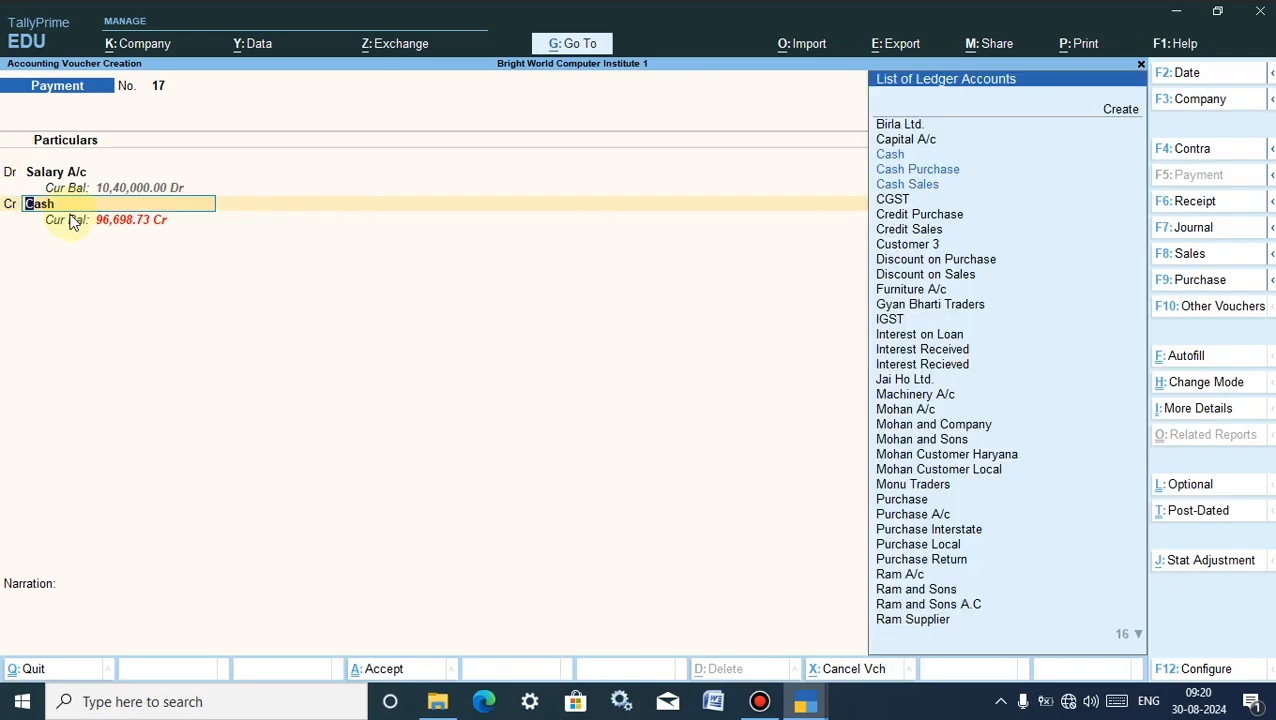
key(Return)
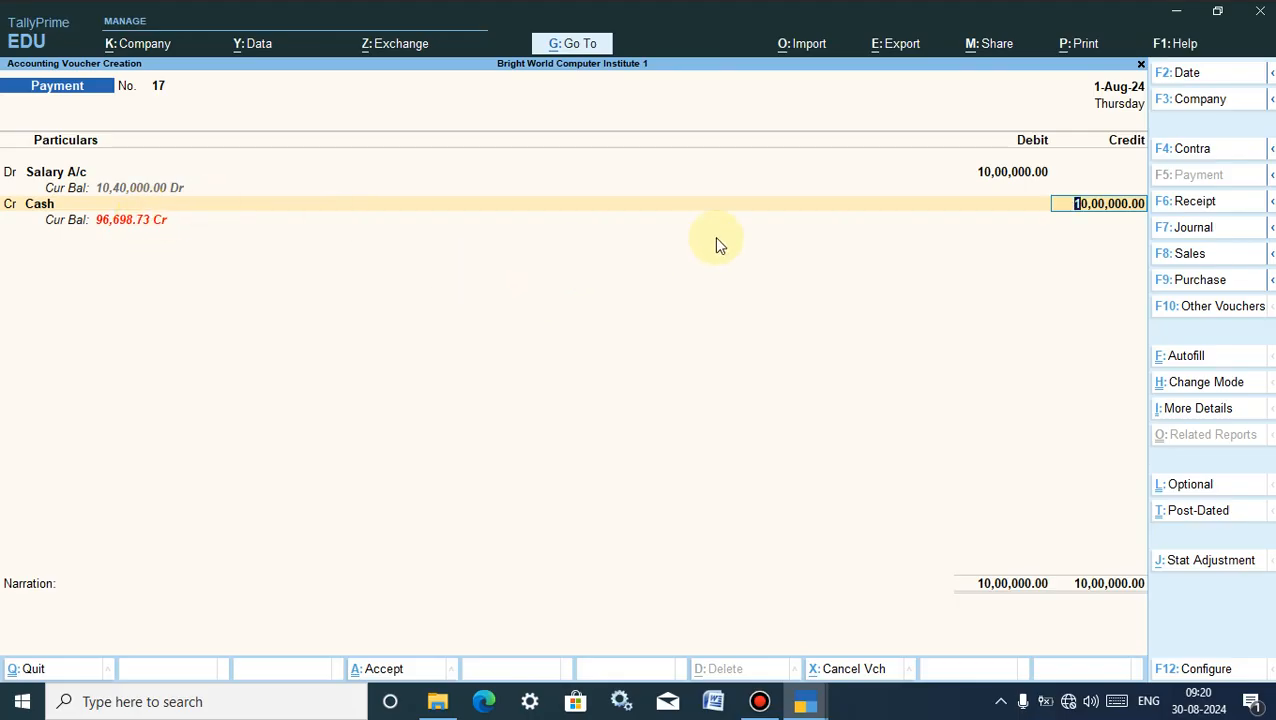
key(Return)
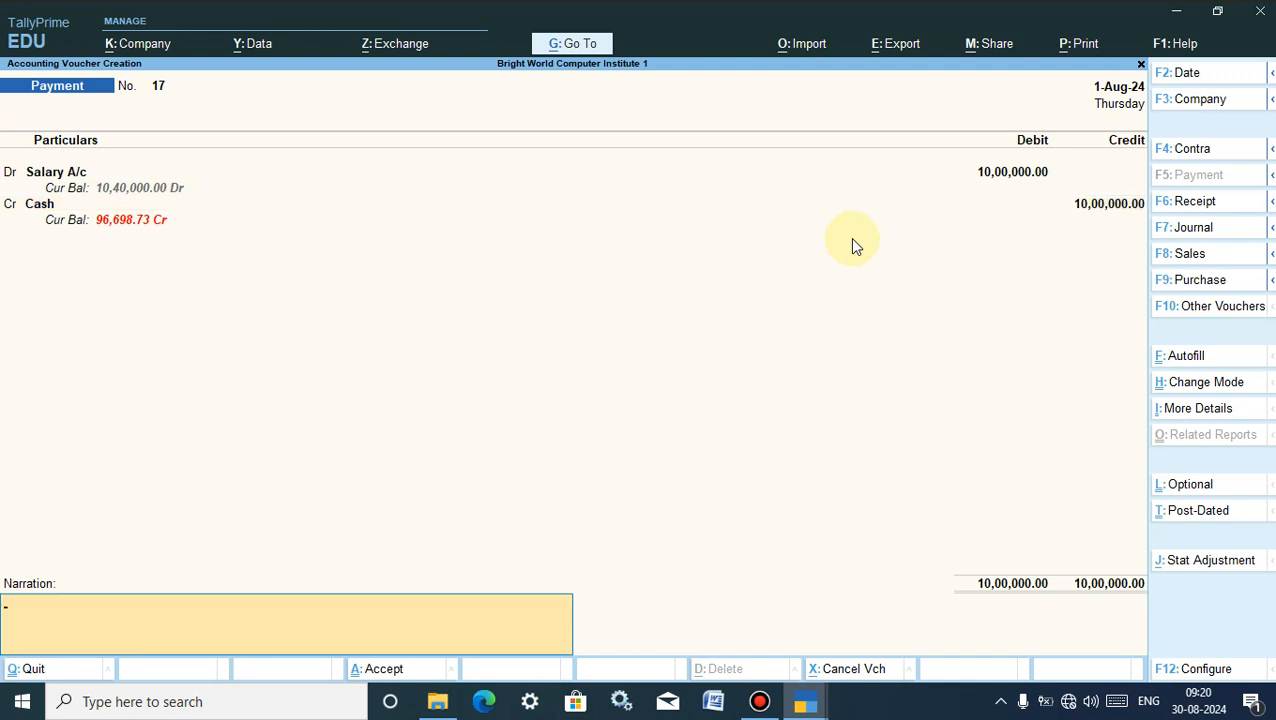
key(Return)
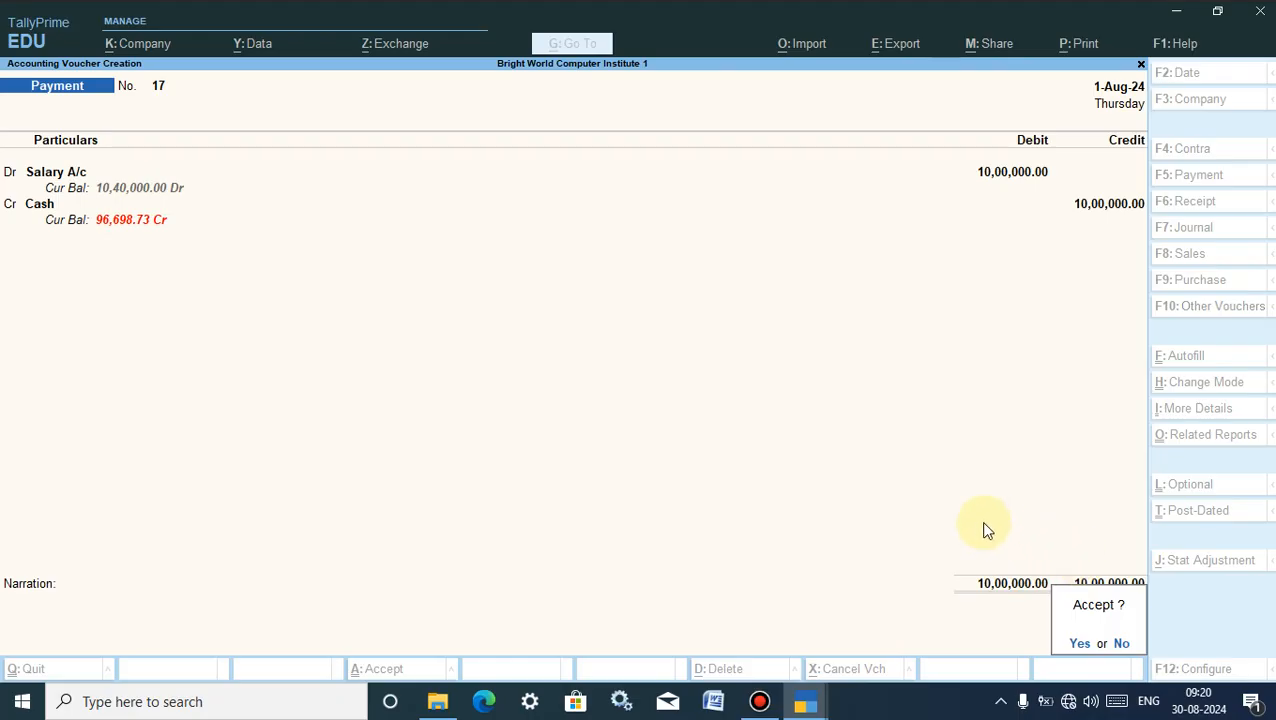
click(1121, 643)
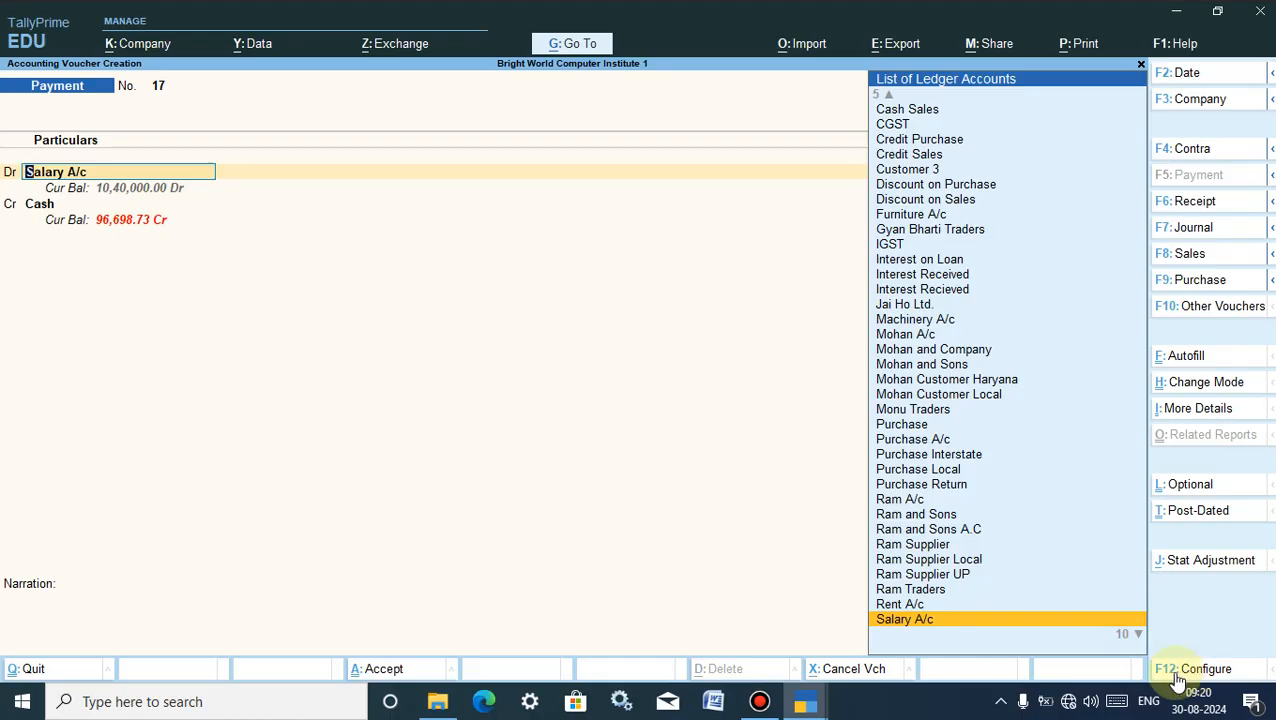
- Set Warn on negative Cash Balance to Yes in the voucher configuration and accept the settings
click(1202, 672)
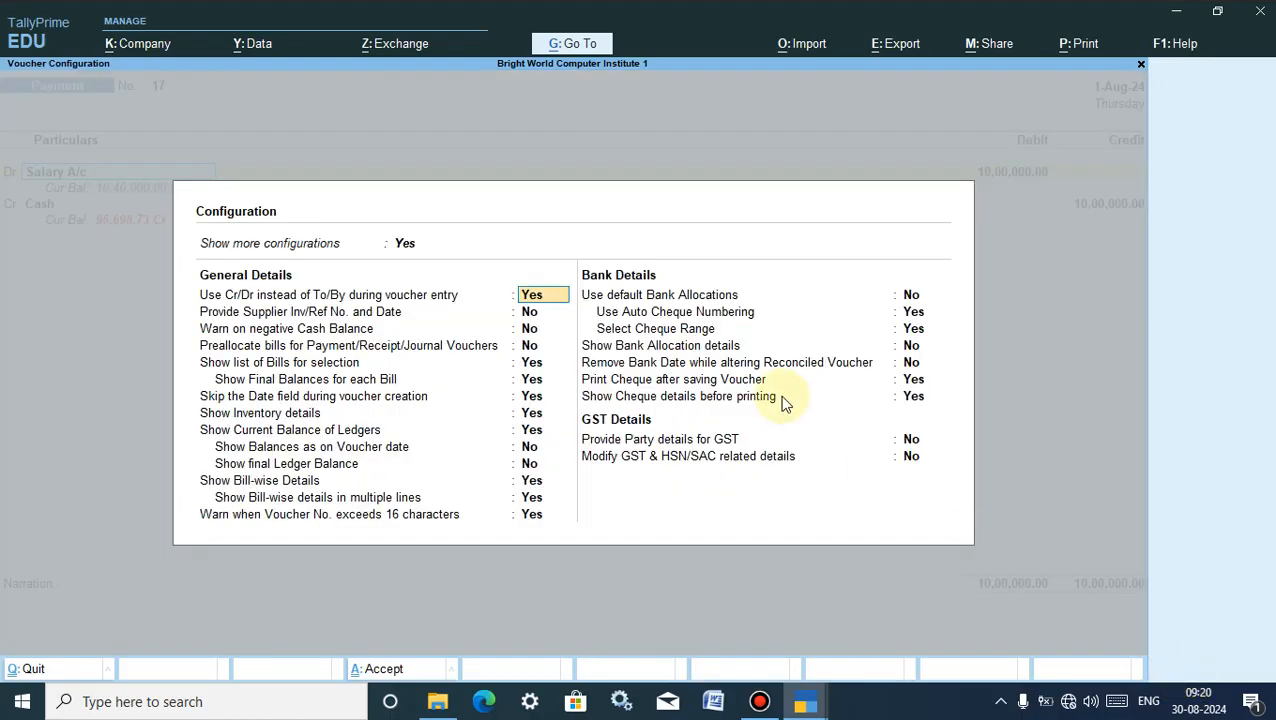
click(226, 331)
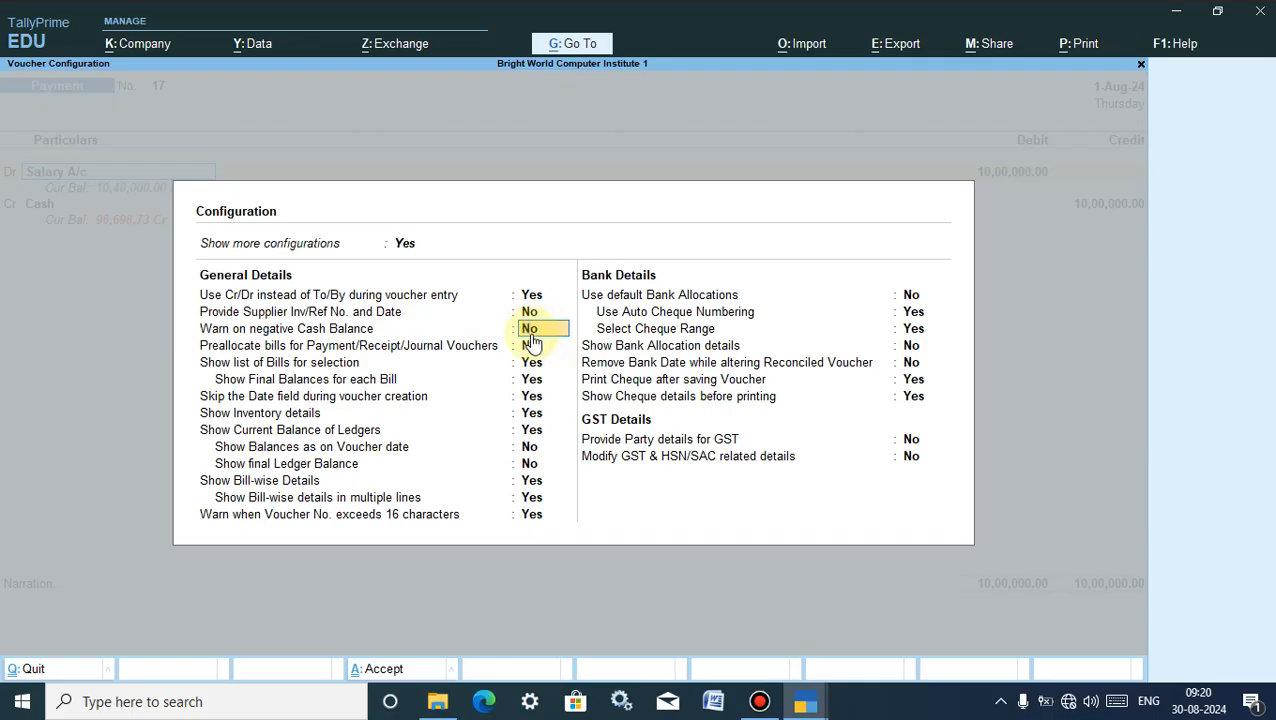
text(y)
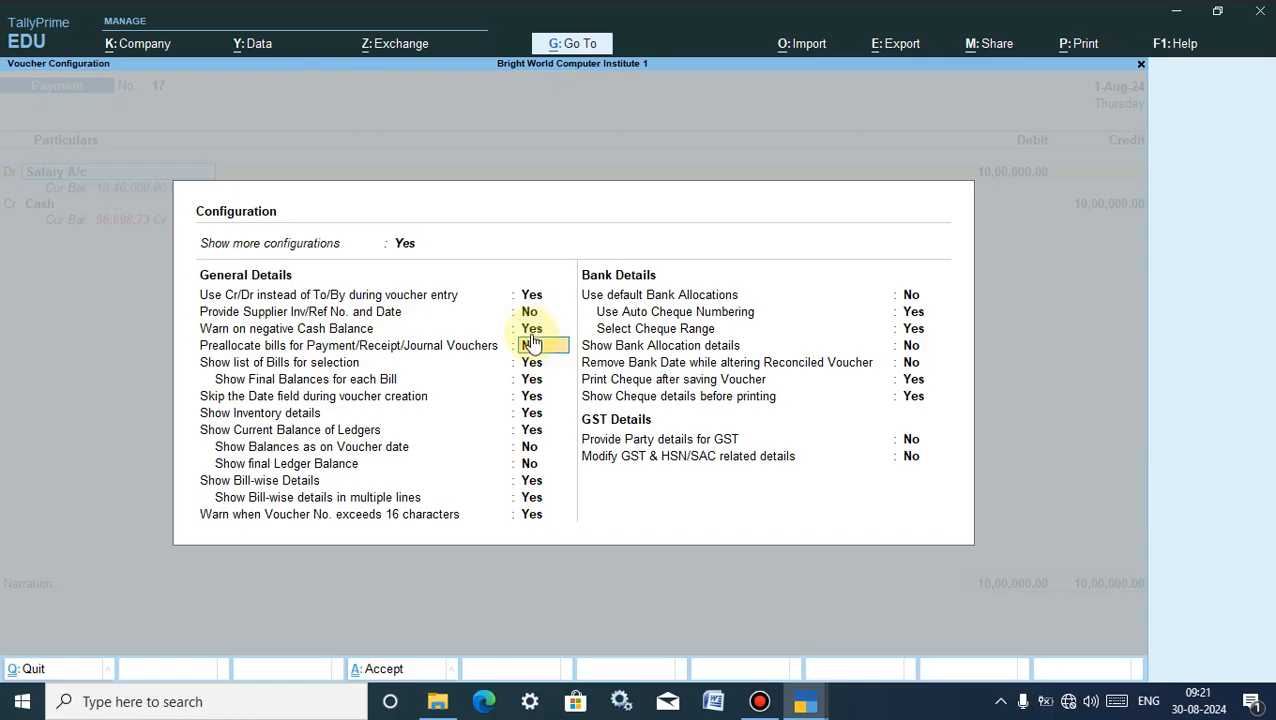
key(Return)
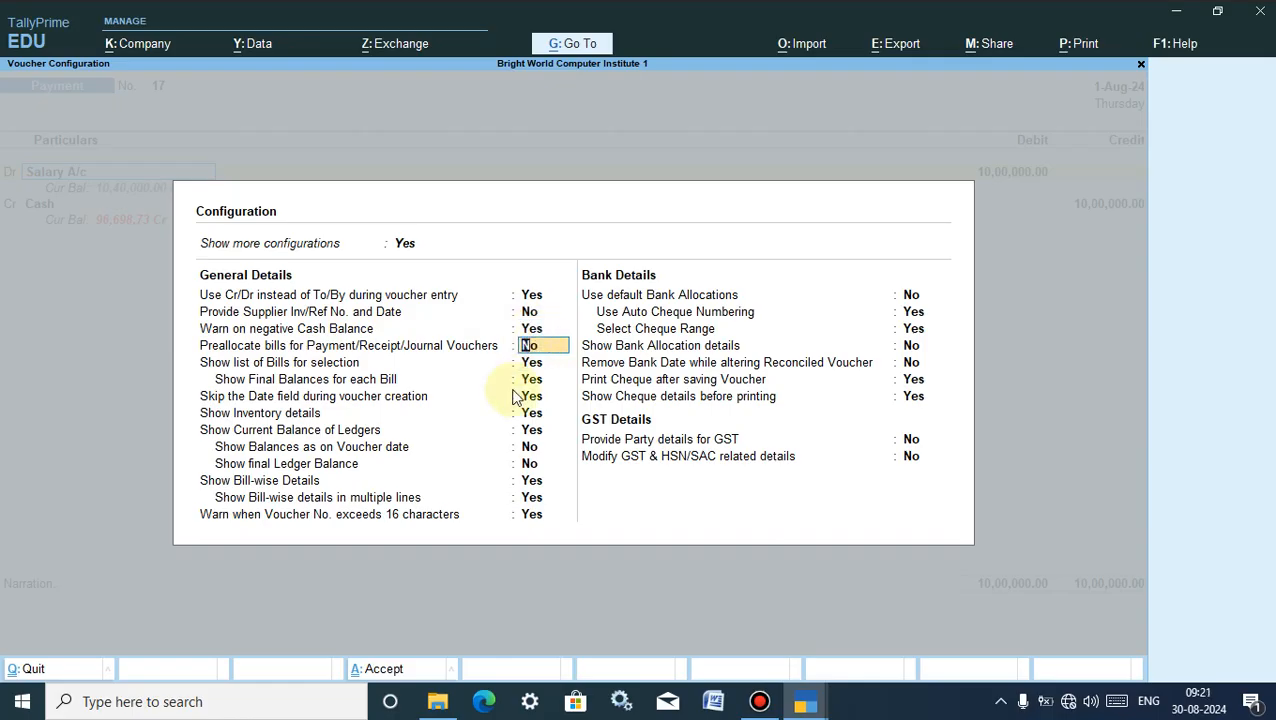
click(383, 669)
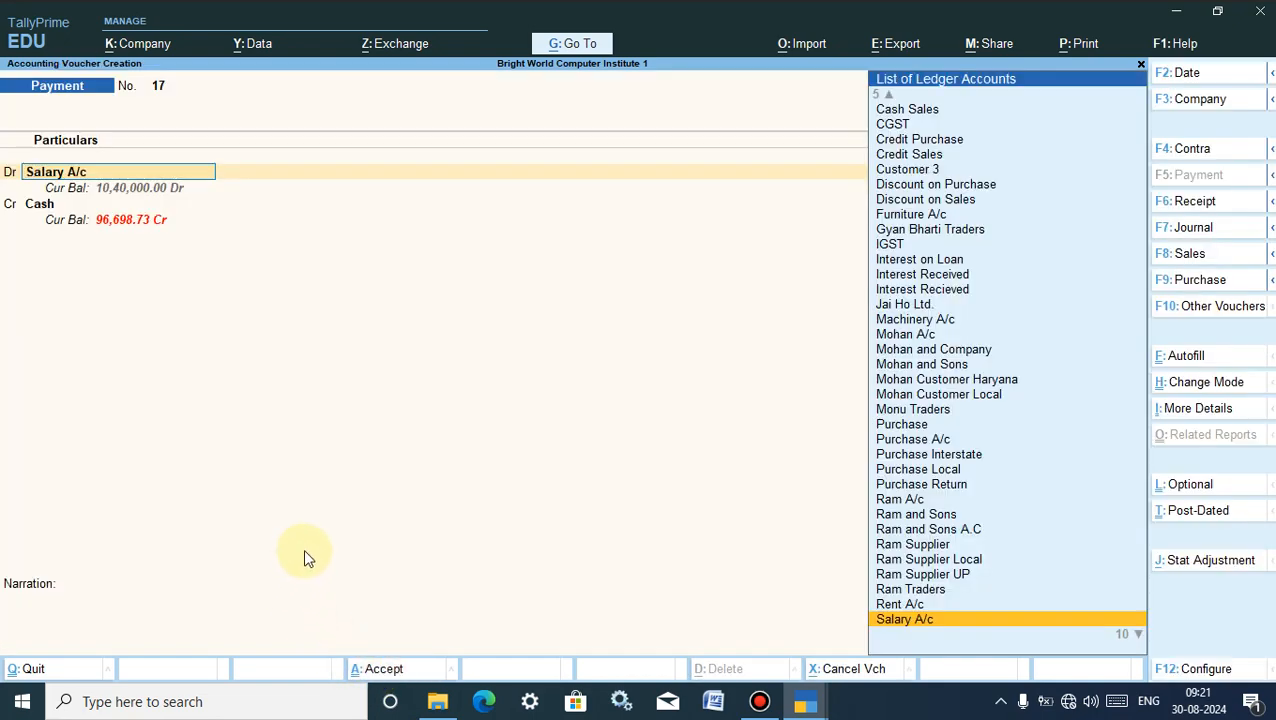
- Reconfirm the Salary A/c debit line and the Cash credit of 10,00,000 to test the negative cash warning
key(Return)
key(Return)
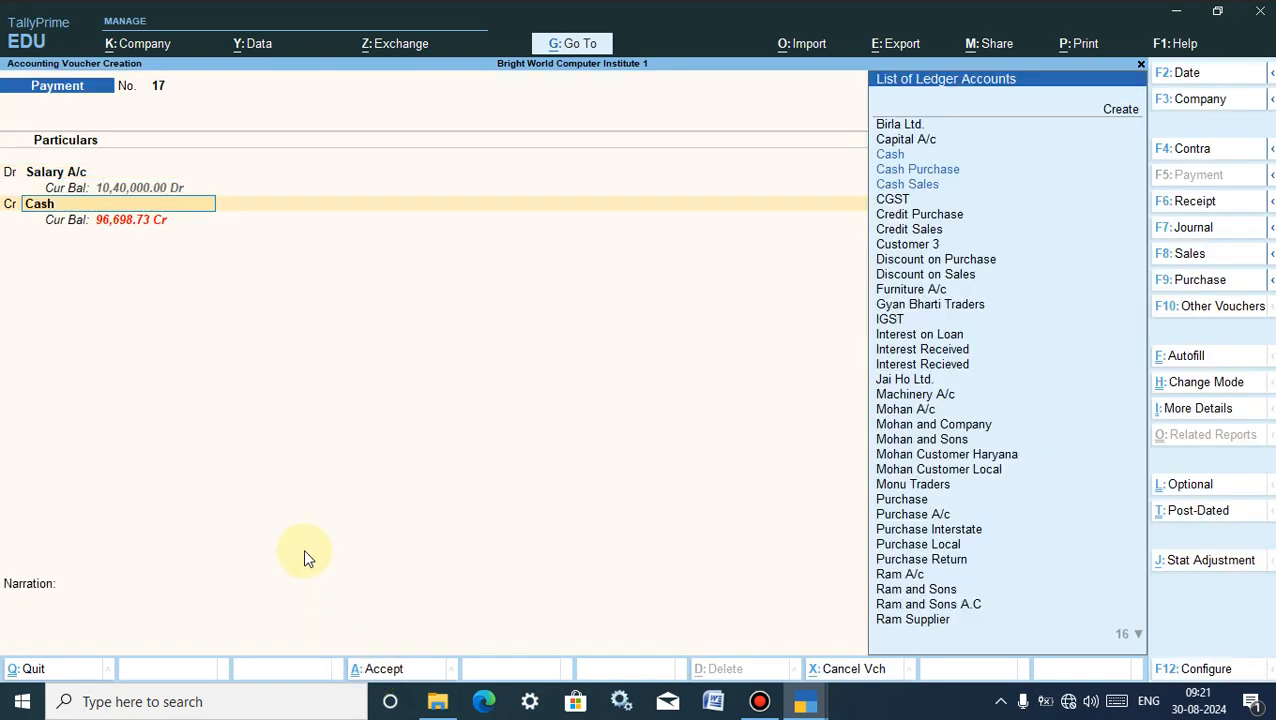
key(Return)
key(Return)
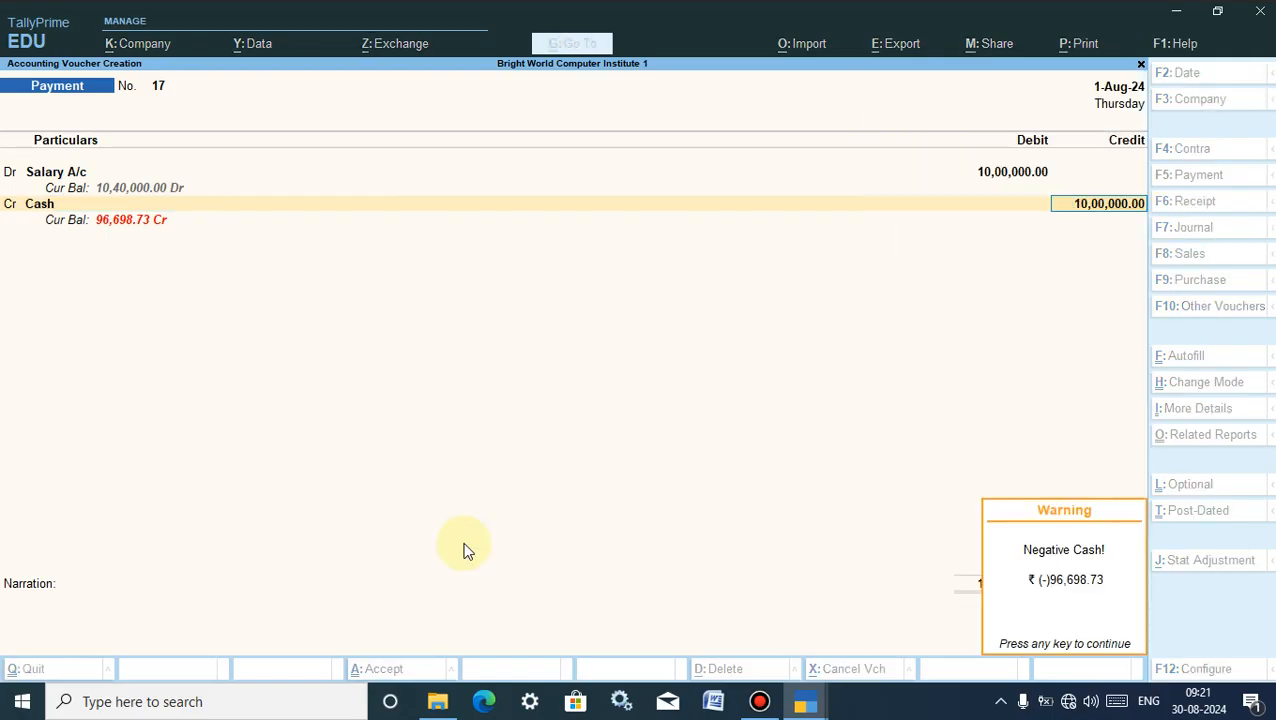